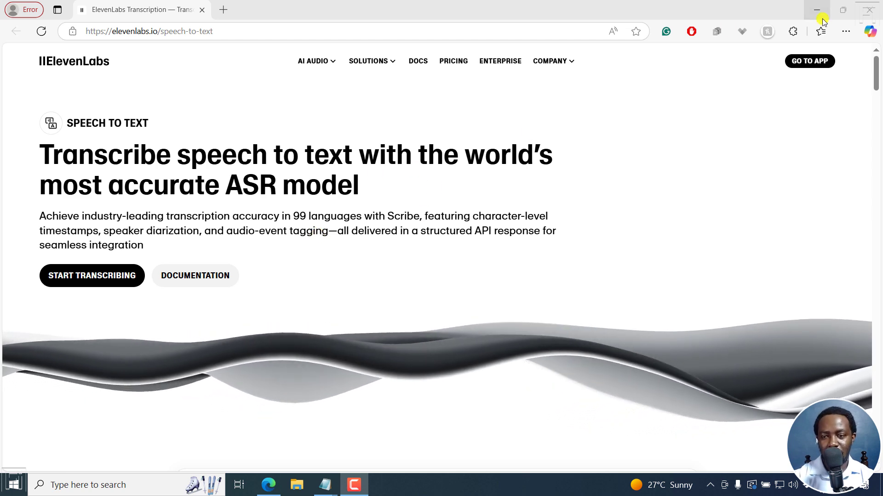
# Scroll down the speech-to-text page to the FAQ section
pyautogui.moveTo(877, 70); pyautogui.dragTo(877, 104)
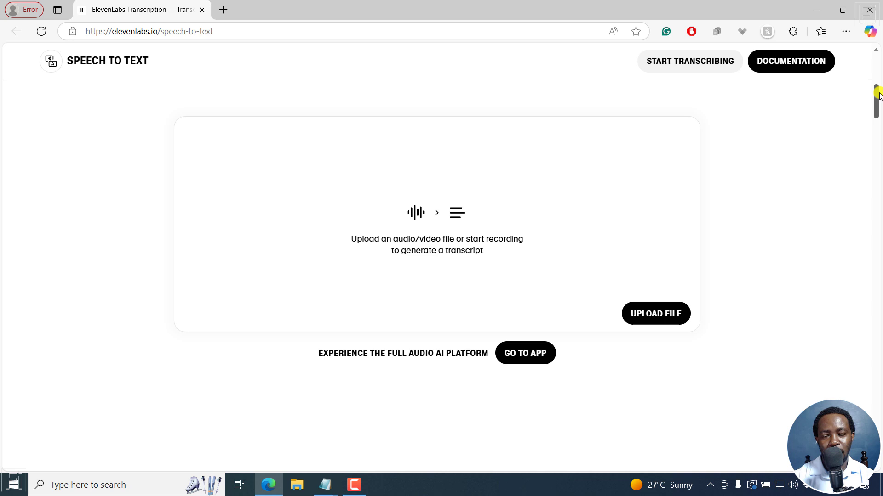
pyautogui.scroll(-8, 878, 94)
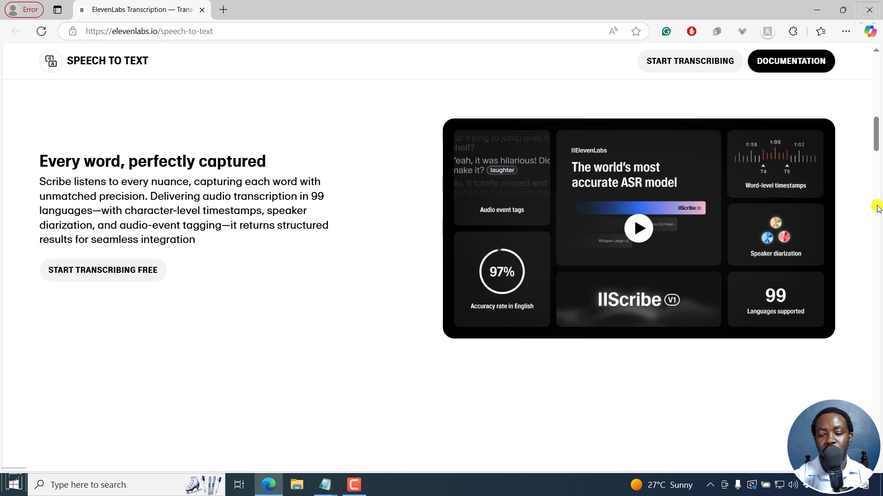
pyautogui.scroll(-6, 851, 149)
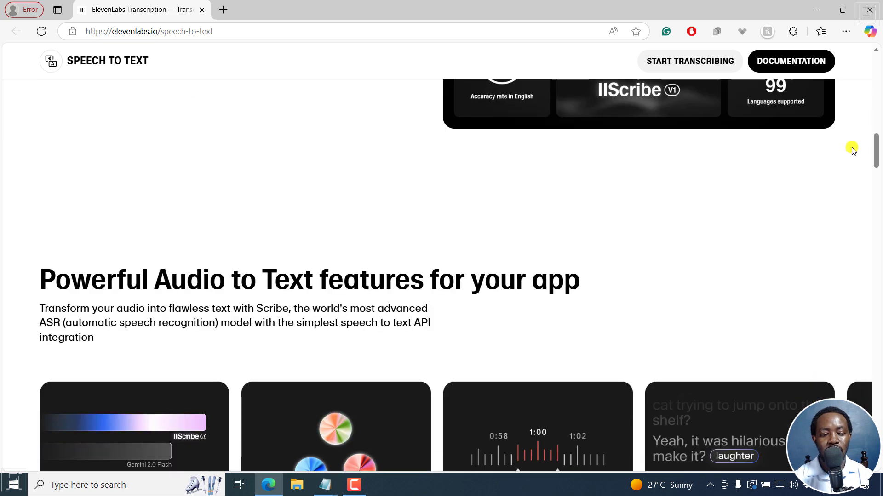
pyautogui.scroll(-3, 851, 150)
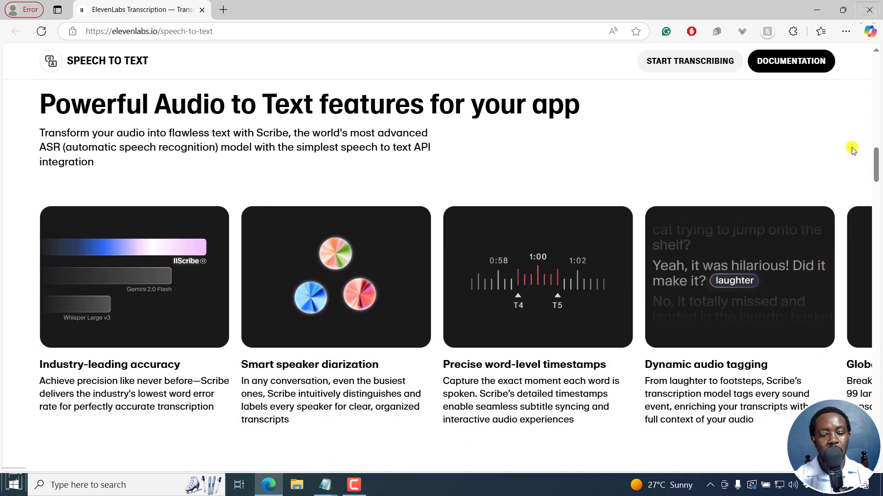
pyautogui.scroll(-4, 851, 150)
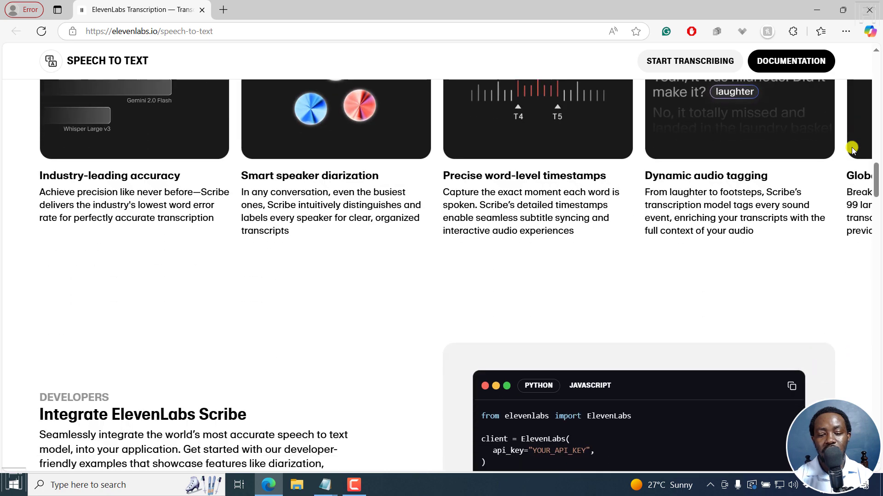
pyautogui.scroll(-15, 851, 150)
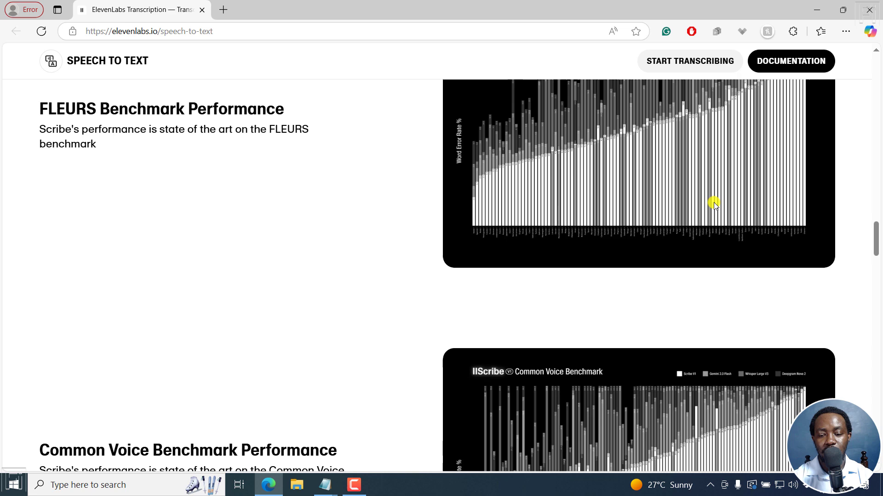
pyautogui.moveTo(876, 233); pyautogui.dragTo(878, 264)
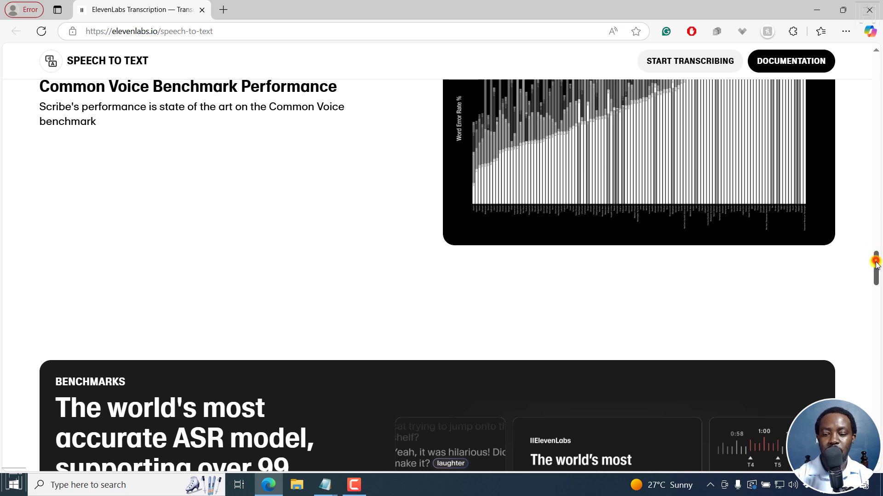
pyautogui.moveTo(875, 263); pyautogui.dragTo(878, 289)
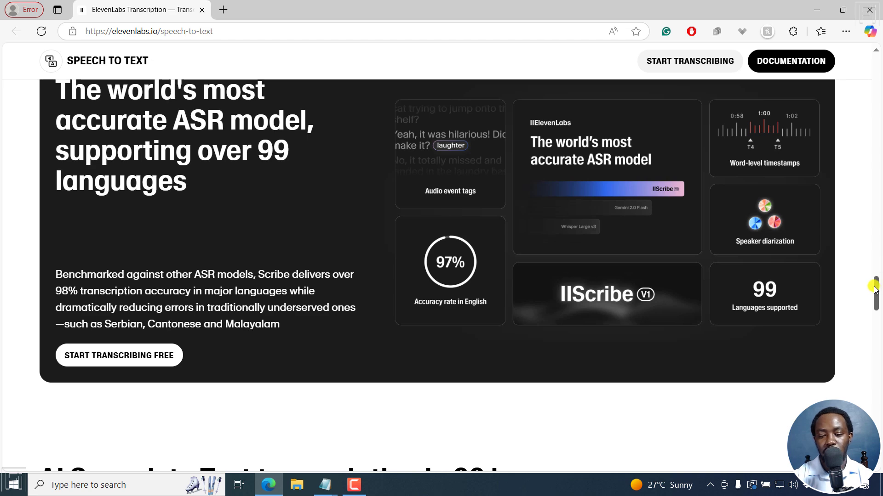
pyautogui.moveTo(876, 291); pyautogui.dragTo(879, 320)
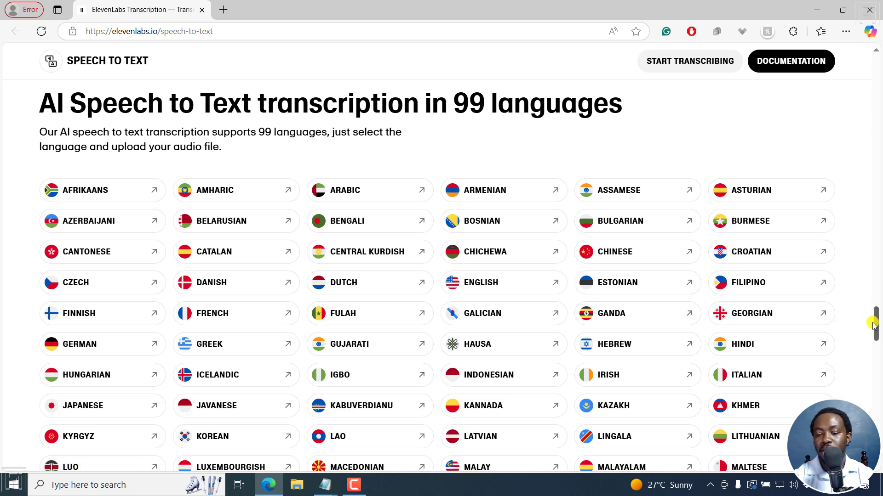
pyautogui.moveTo(877, 318); pyautogui.dragTo(876, 359)
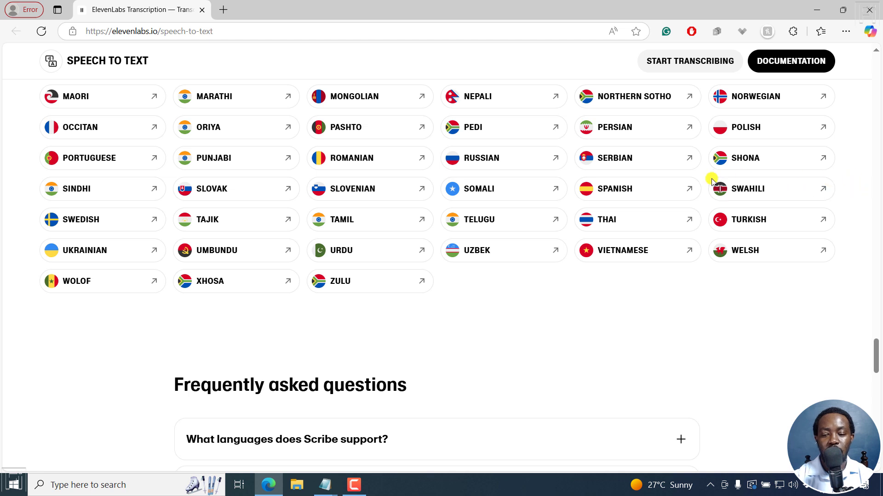
pyautogui.moveTo(877, 350); pyautogui.dragTo(876, 376)
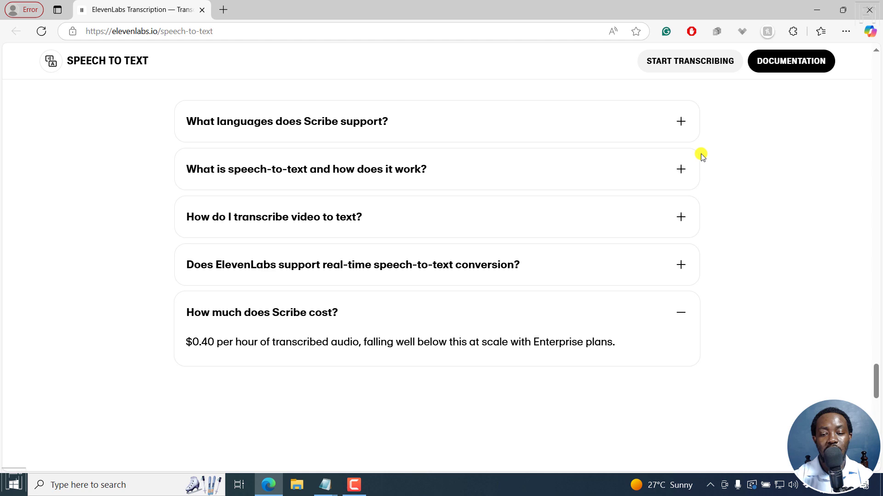
# Expand 'What languages does Scribe support?' and highlight the Excellent and High accuracy language lists
pyautogui.click(689, 122)
pyautogui.click(691, 125)
pyautogui.click(691, 124)
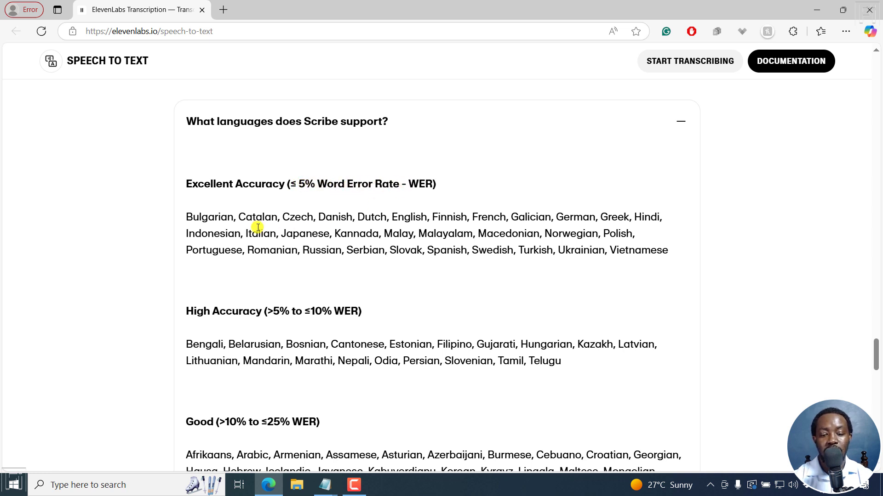
pyautogui.moveTo(188, 217); pyautogui.dragTo(675, 262)
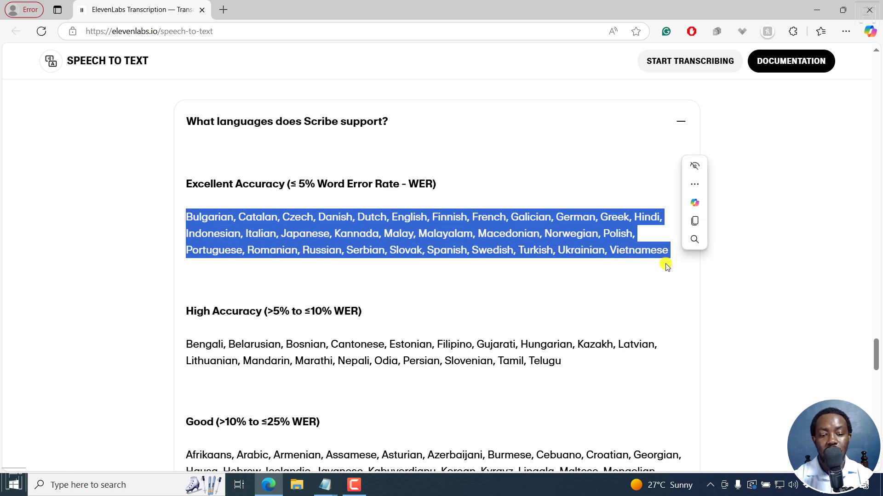
pyautogui.click(316, 307)
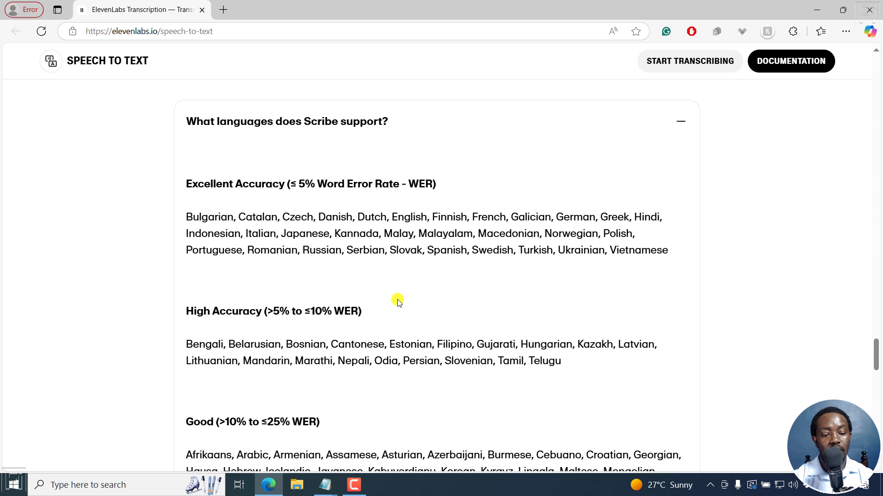
pyautogui.moveTo(185, 346); pyautogui.dragTo(342, 366)
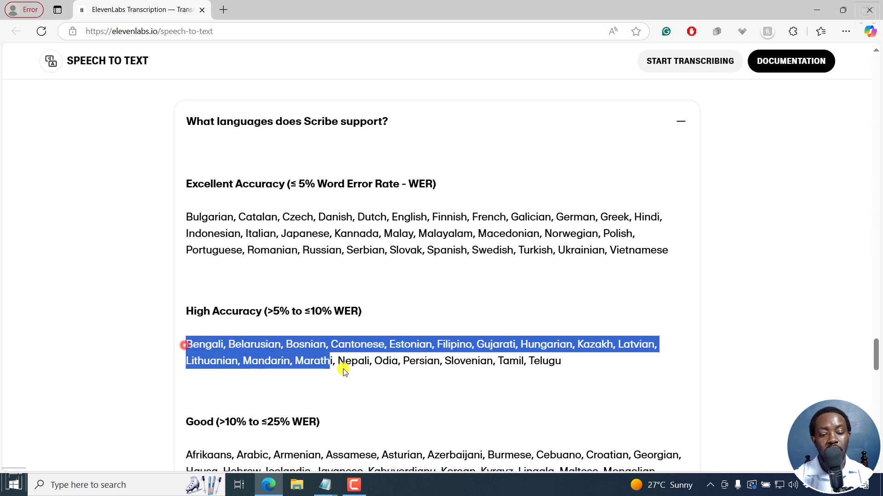
pyautogui.click(308, 408)
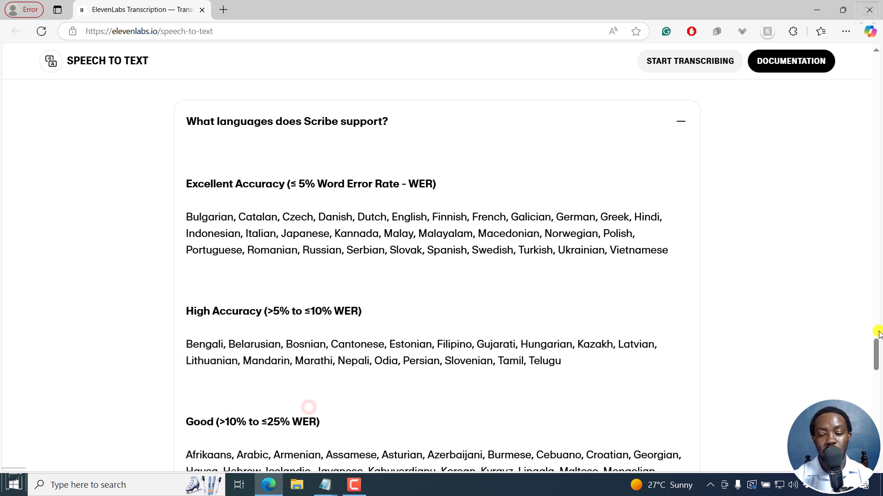
# Highlight the Good tier languages through Tajik, then the word Luo further down
pyautogui.moveTo(875, 355); pyautogui.dragTo(875, 372)
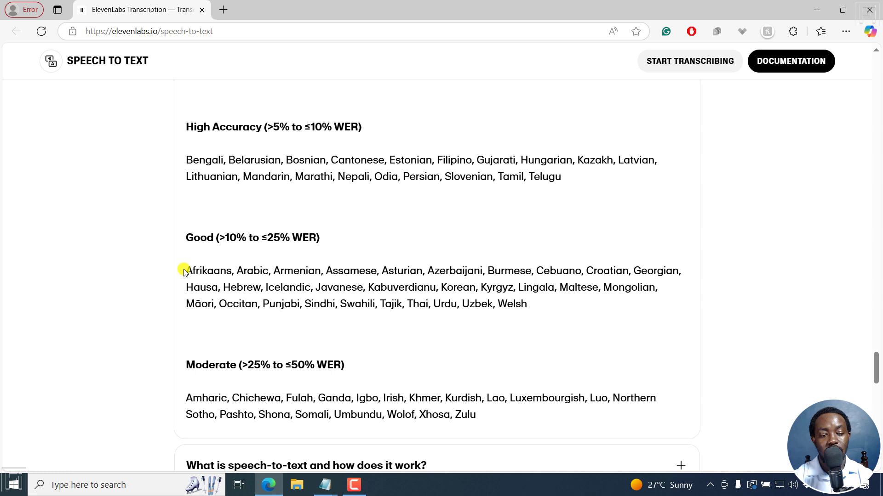
pyautogui.moveTo(184, 271); pyautogui.dragTo(405, 302)
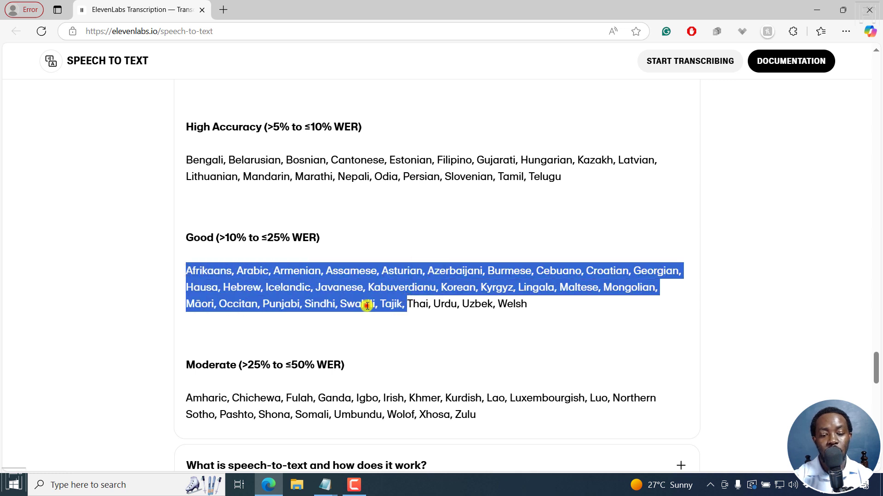
pyautogui.click(350, 310)
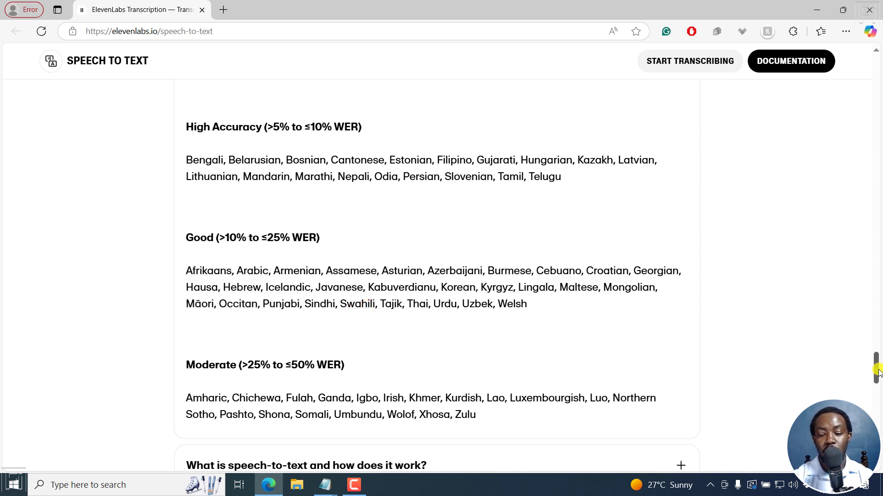
pyautogui.scroll(-4, 877, 366)
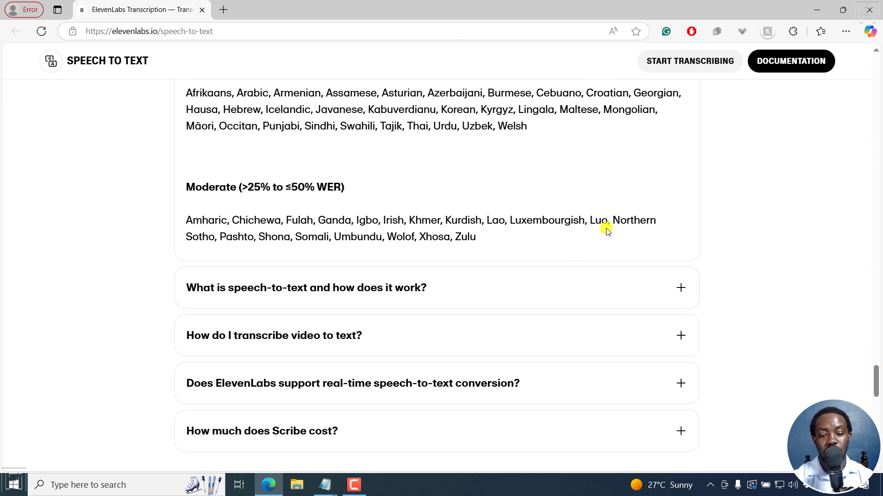
pyautogui.moveTo(593, 220); pyautogui.dragTo(611, 220)
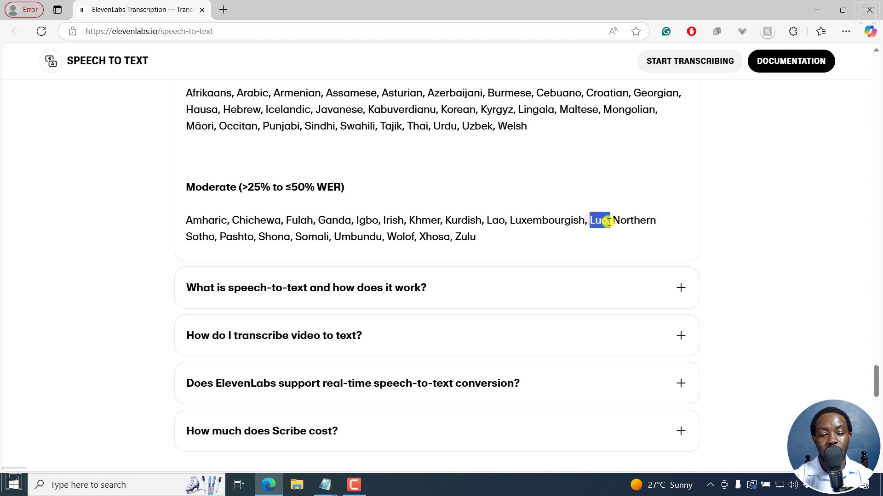
pyautogui.click(499, 240)
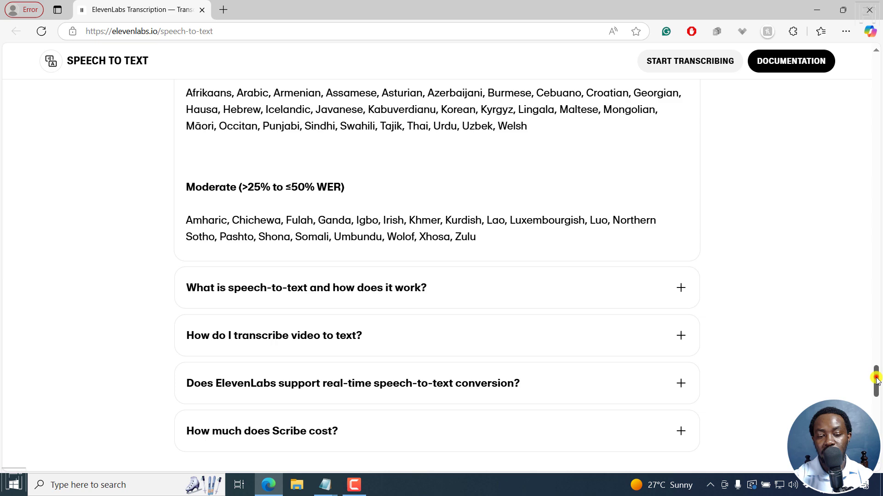
# Scroll the FAQ and expand the answer on transcribing video to text
pyautogui.scroll(-1, 876, 380)
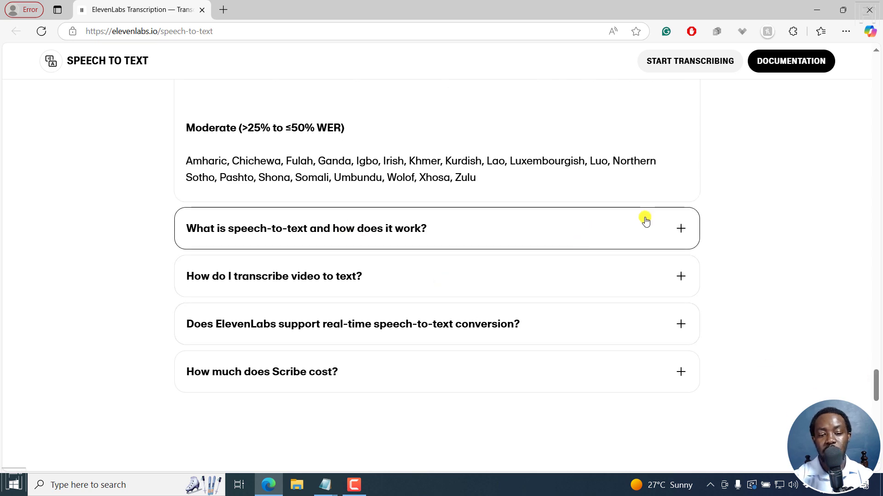
pyautogui.scroll(-4, 686, 230)
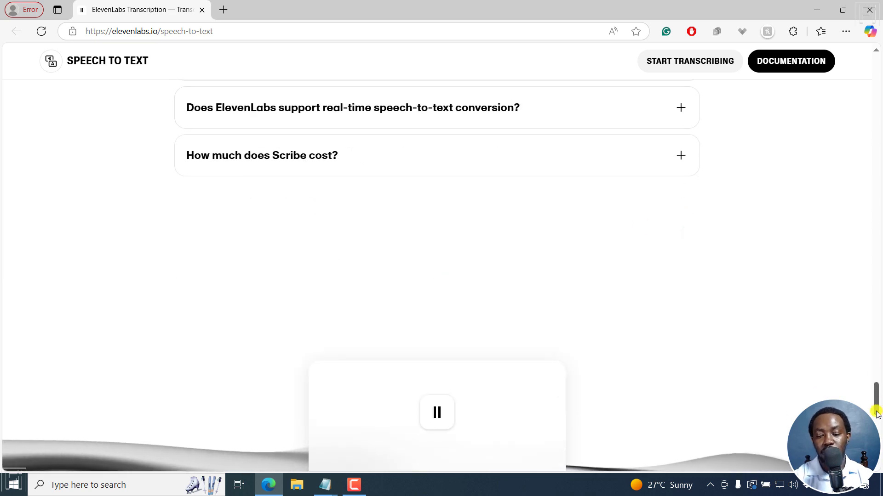
pyautogui.scroll(7, 877, 414)
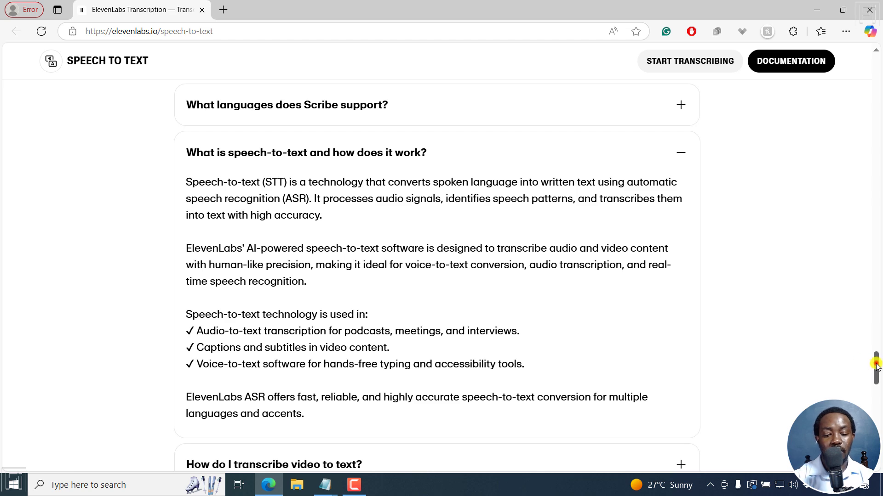
pyautogui.scroll(-2, 875, 366)
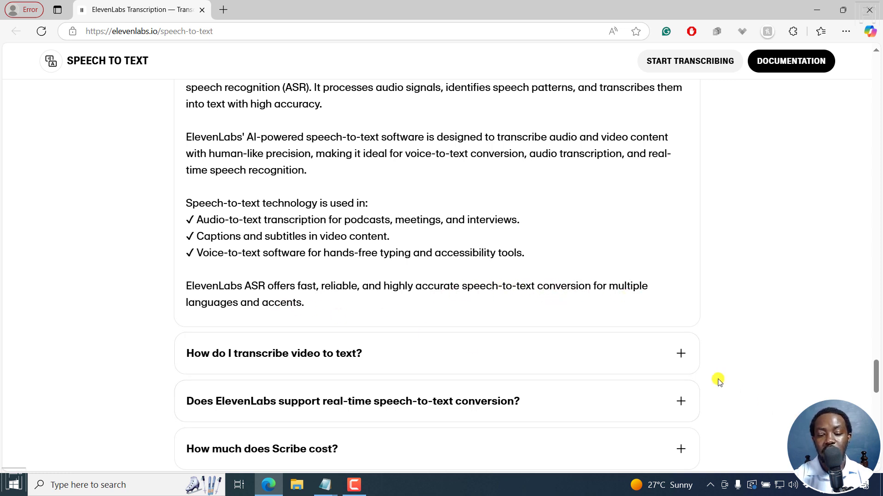
pyautogui.click(679, 353)
pyautogui.moveTo(875, 378); pyautogui.dragTo(874, 369)
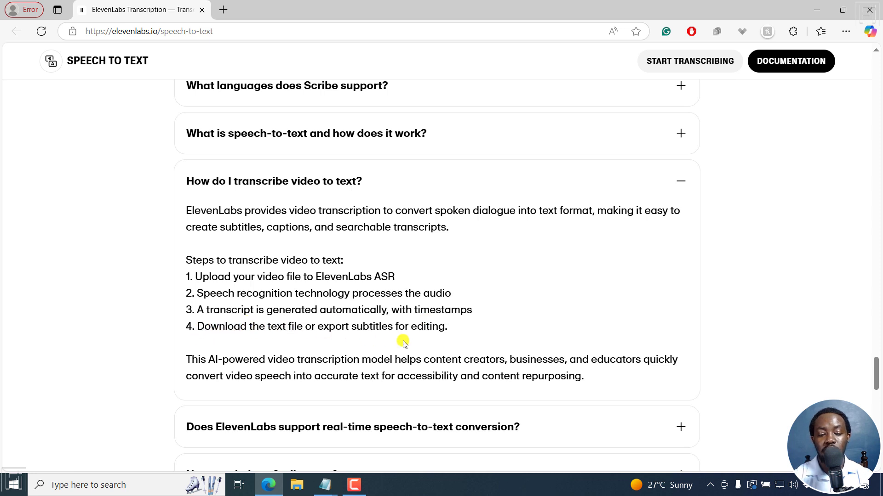
pyautogui.moveTo(875, 373); pyautogui.dragTo(878, 391)
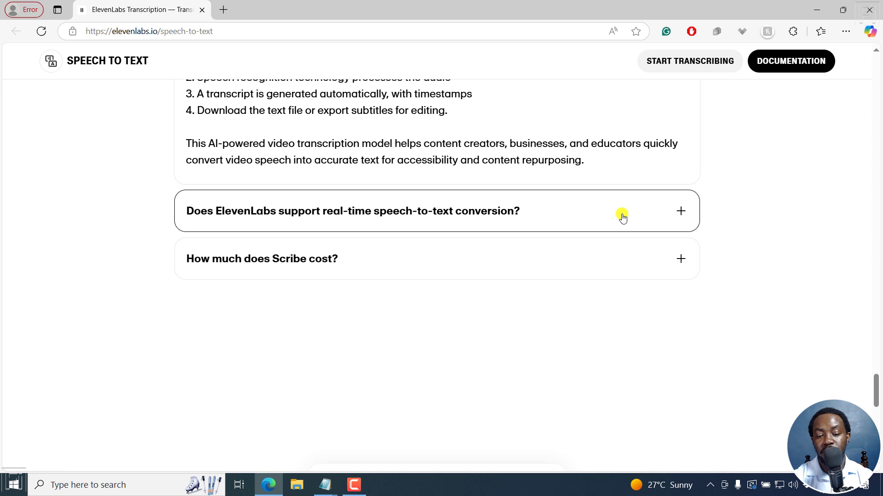
# Expand the real-time speech-to-text answer, highlighting that it's coming soon
pyautogui.click(680, 211)
pyautogui.scroll(-4, 680, 213)
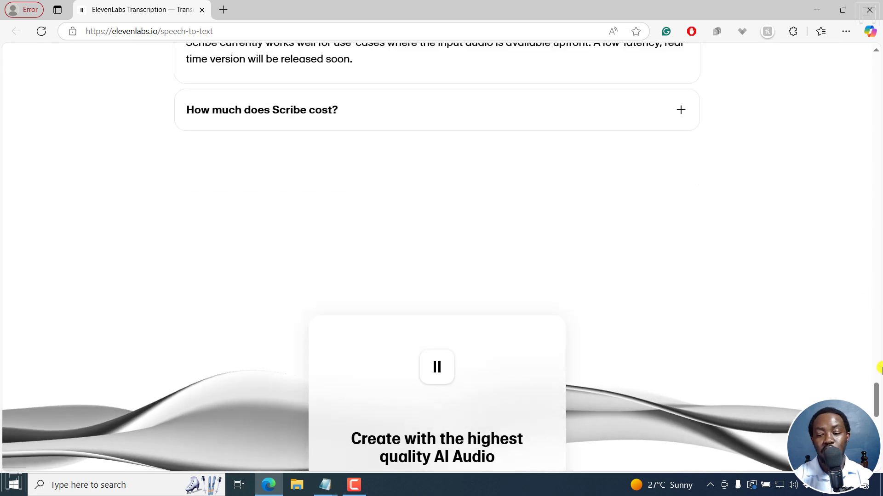
pyautogui.scroll(5, 809, 381)
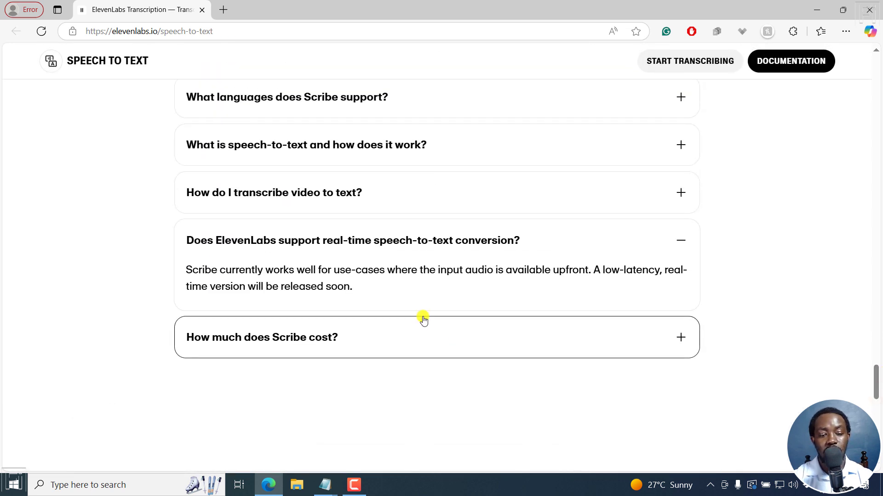
pyautogui.moveTo(214, 286); pyautogui.dragTo(349, 287)
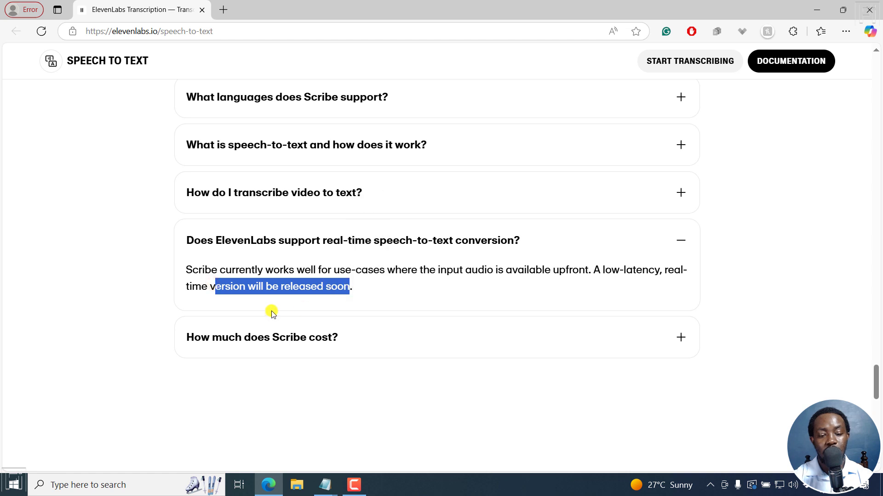
pyautogui.click(272, 311)
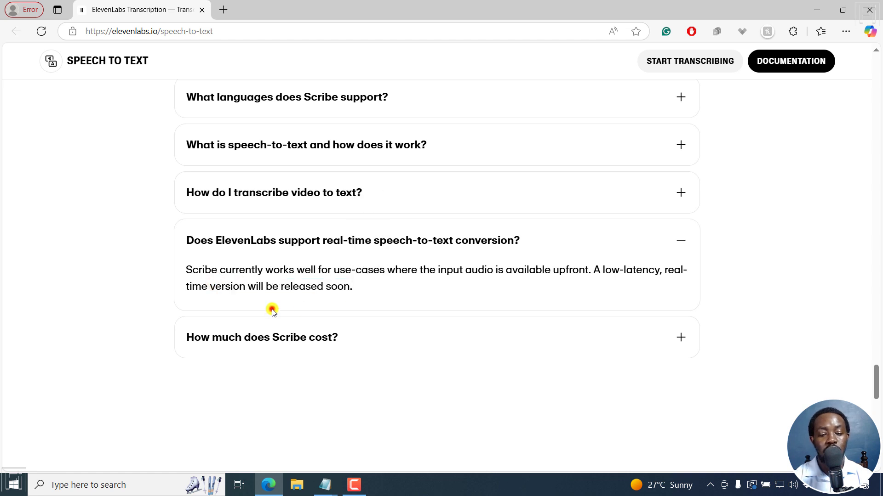
# Expand 'How much does Scribe cost?' and highlight the $0.40 per hour price
pyautogui.click(684, 339)
pyautogui.click(185, 317)
pyautogui.moveTo(197, 318); pyautogui.dragTo(214, 318)
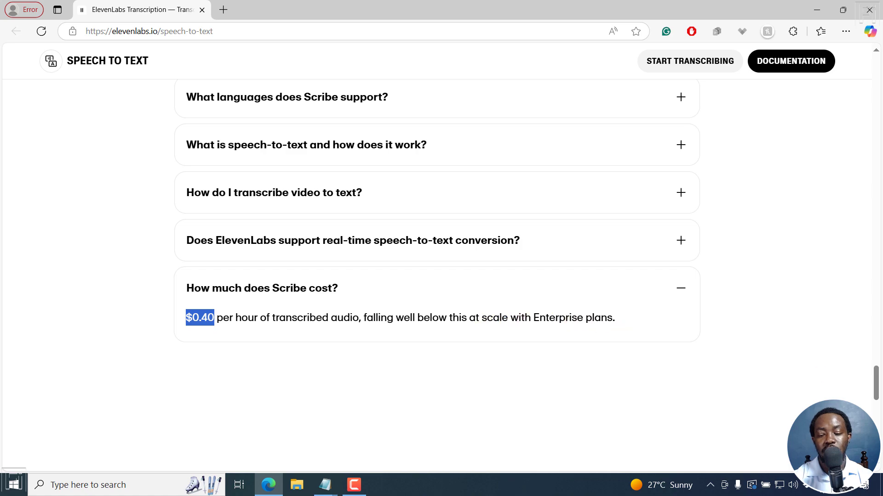
pyautogui.moveTo(875, 394); pyautogui.dragTo(878, 82)
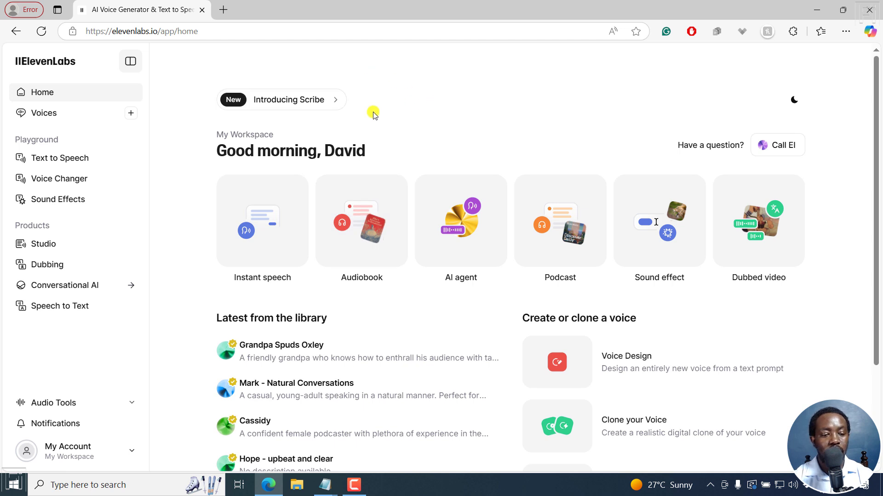
# Go to the Speech to Text page from the app's left sidebar
pyautogui.click(42, 310)
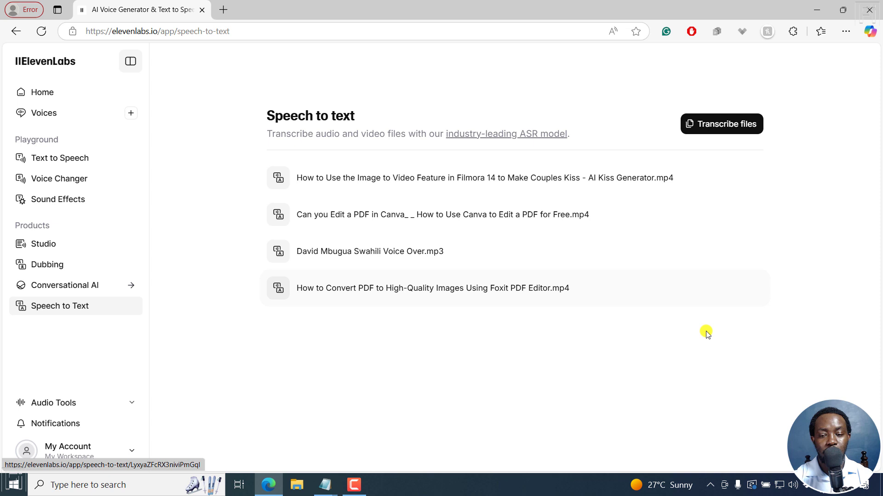
# Drag the 'How to Protect PDF File' video from Desktop > Eleven Labs - Tutorial into Transcribe files
pyautogui.click(731, 128)
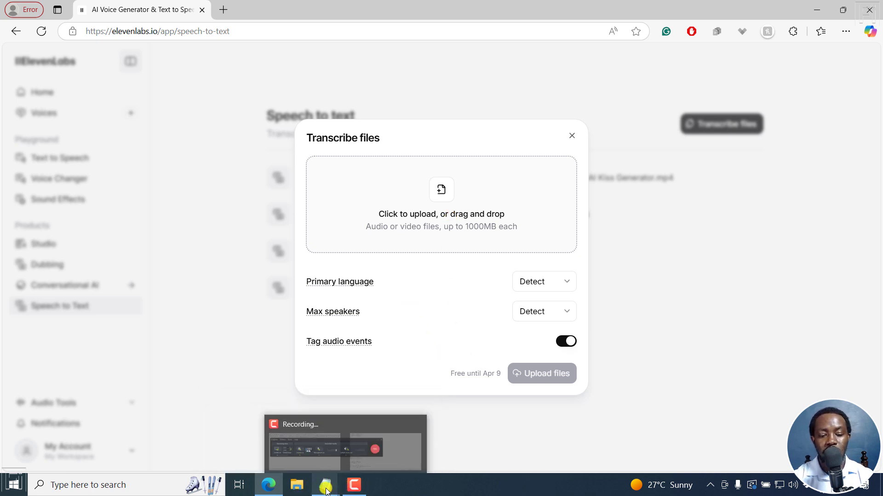
pyautogui.click(294, 486)
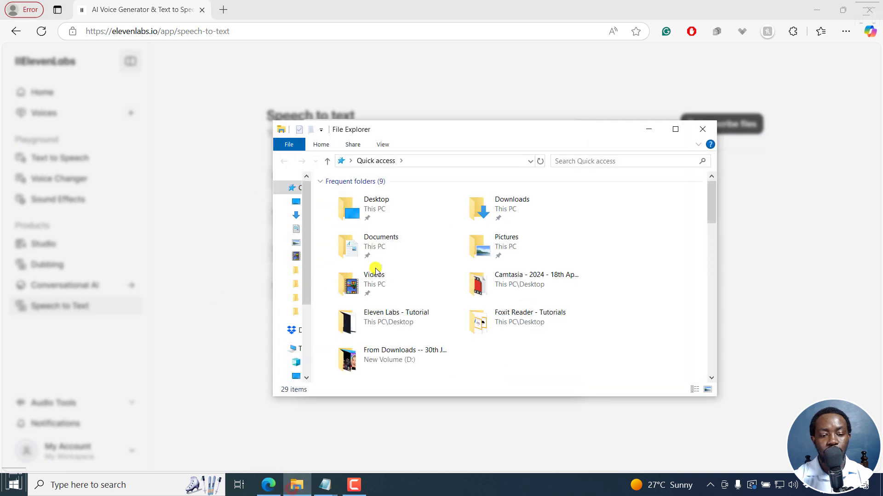
pyautogui.doubleClick(385, 324)
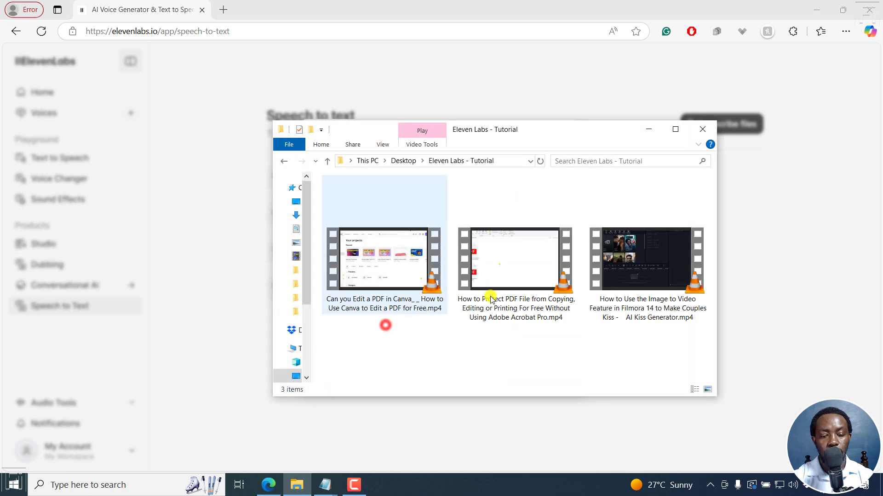
pyautogui.moveTo(504, 127); pyautogui.dragTo(683, 128)
pyautogui.click(687, 249)
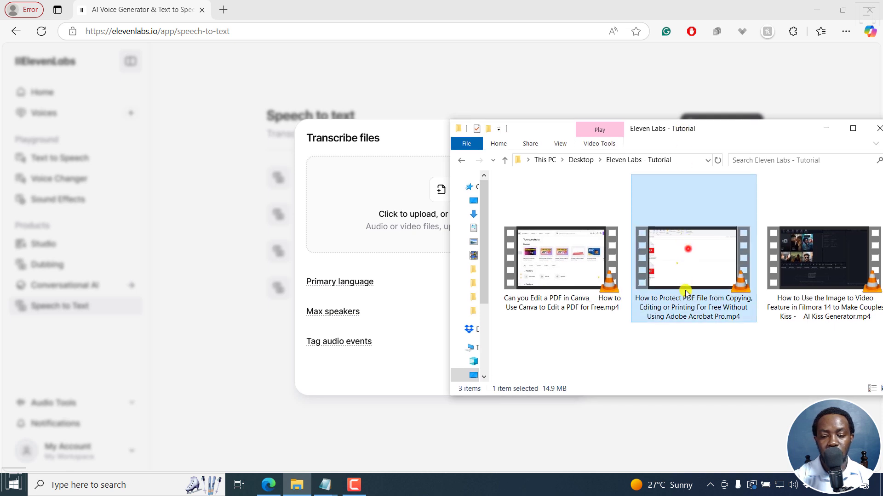
pyautogui.moveTo(681, 268); pyautogui.dragTo(369, 221)
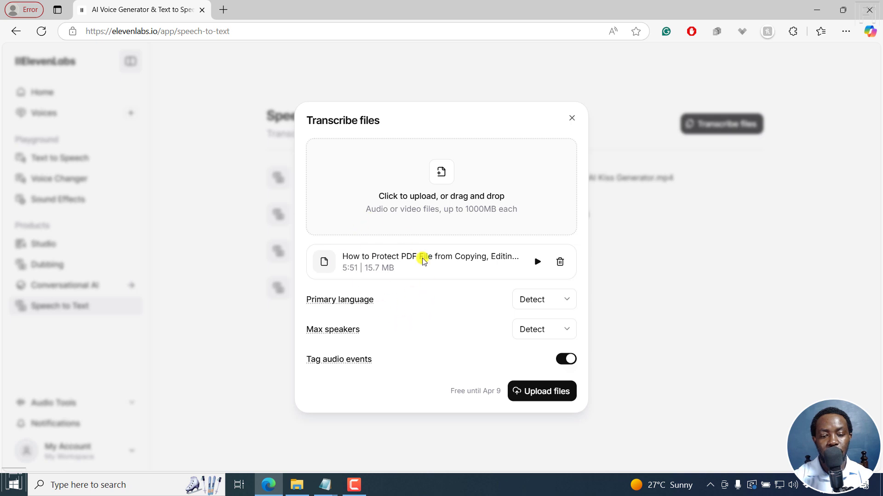
# Upload the 5:51, 15.7 MB video with Primary language and Max speakers on Detect
pyautogui.doubleClick(348, 270)
pyautogui.moveTo(363, 268); pyautogui.dragTo(396, 268)
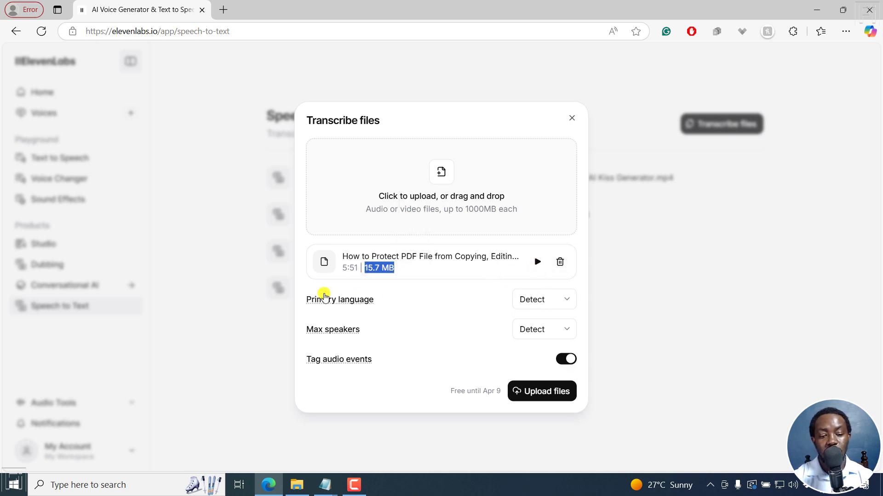
pyautogui.moveTo(324, 301)
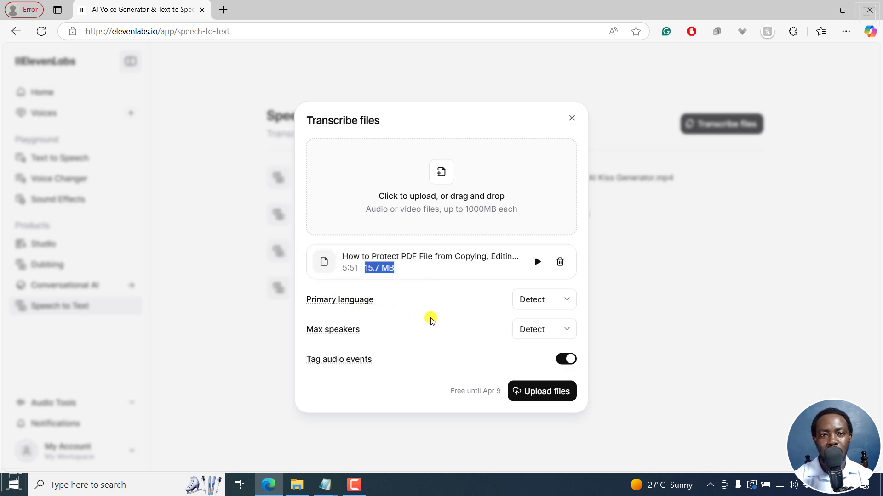
pyautogui.moveTo(331, 329)
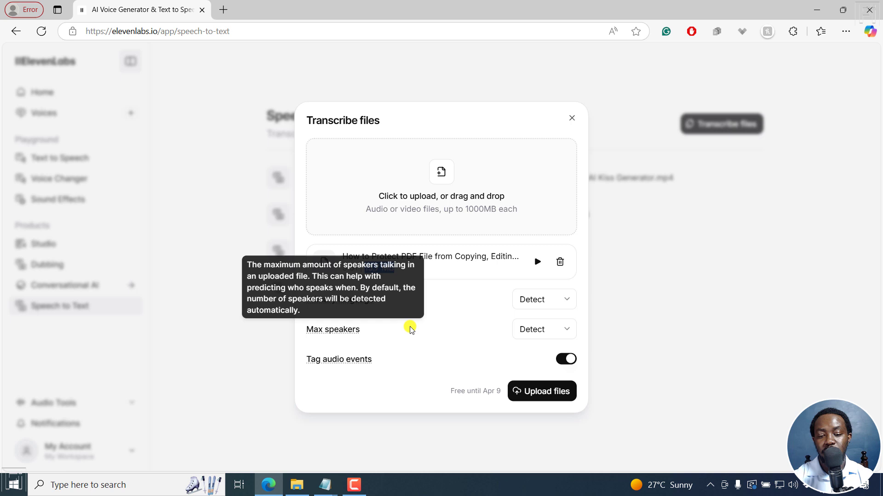
pyautogui.moveTo(338, 362)
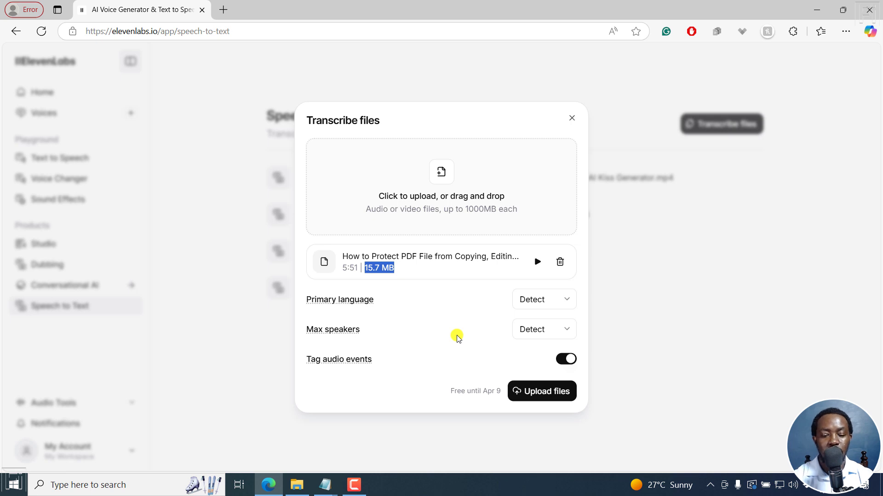
pyautogui.click(548, 391)
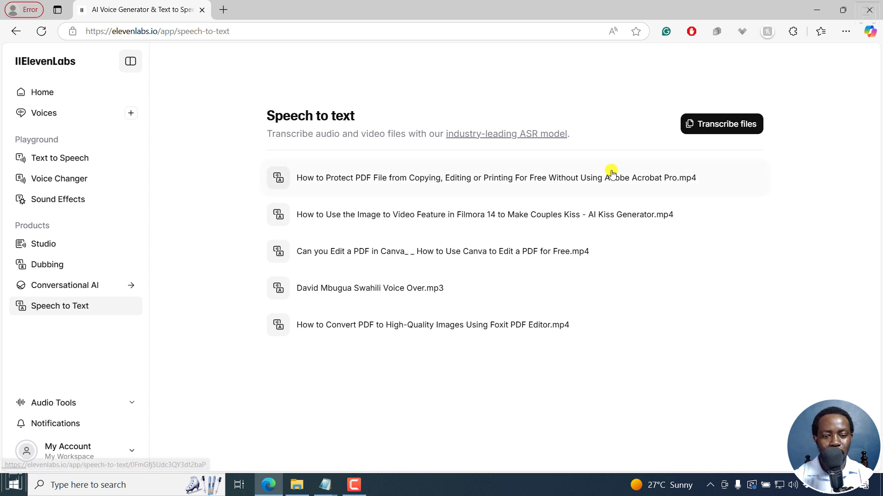
# Open the new video's transcript and check when it was created
pyautogui.doubleClick(453, 180)
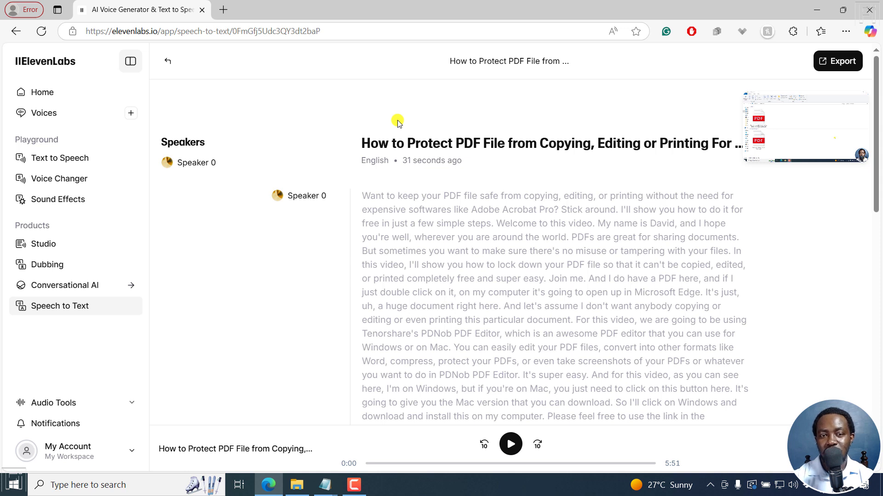
pyautogui.moveTo(402, 160); pyautogui.dragTo(456, 160)
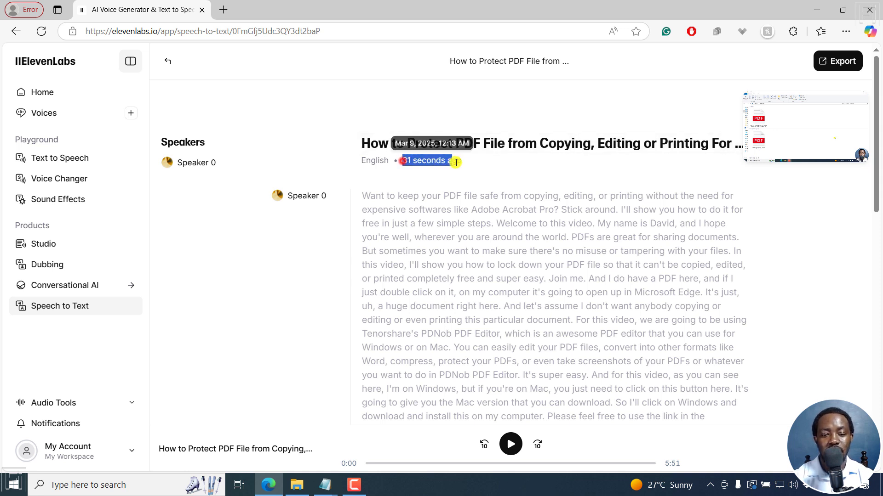
pyautogui.click(334, 116)
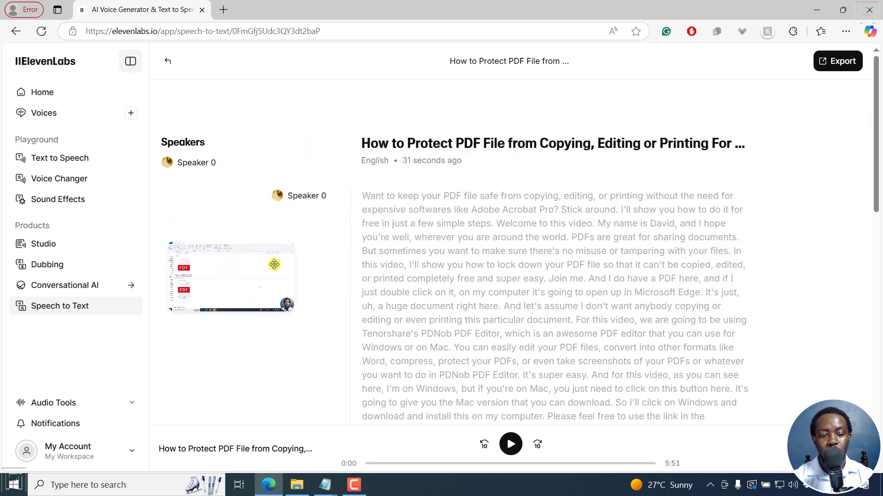
# Replace the 'Speaker 0' label with the presenter's name and save it
pyautogui.click(306, 196)
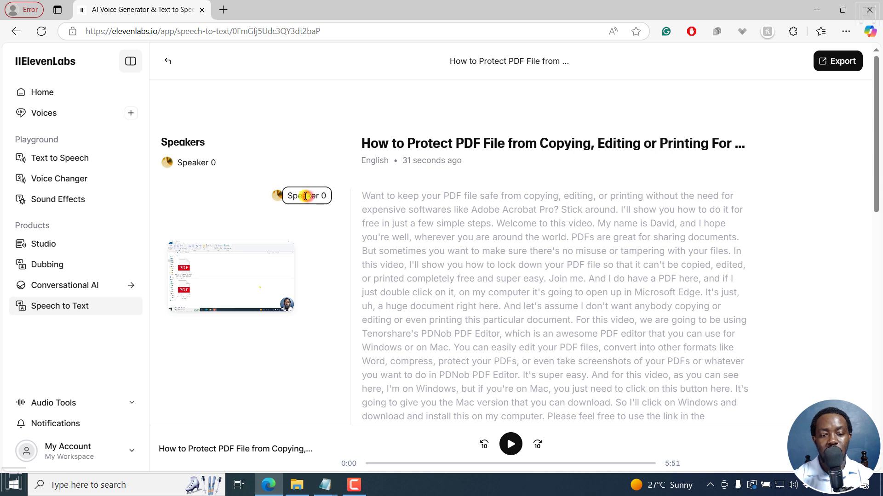
pyautogui.hotkey('ctrl', 'a')
pyautogui.write('Dav')
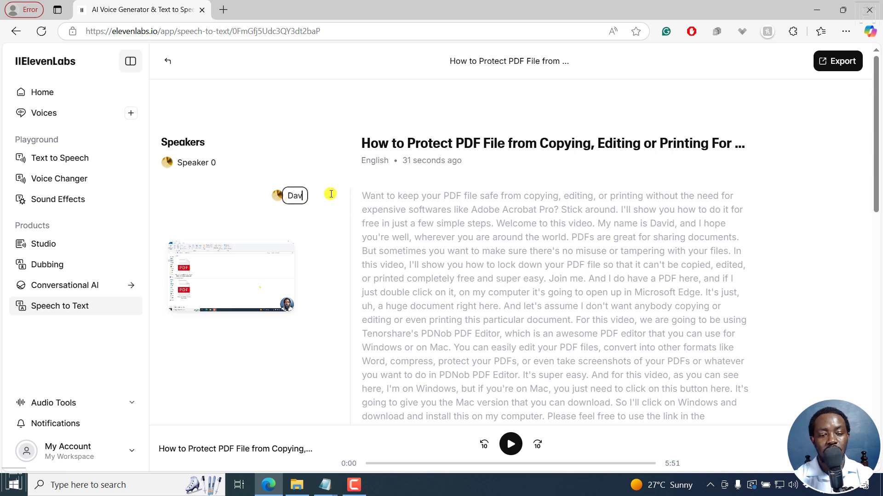
pyautogui.write('id')
pyautogui.click(345, 168)
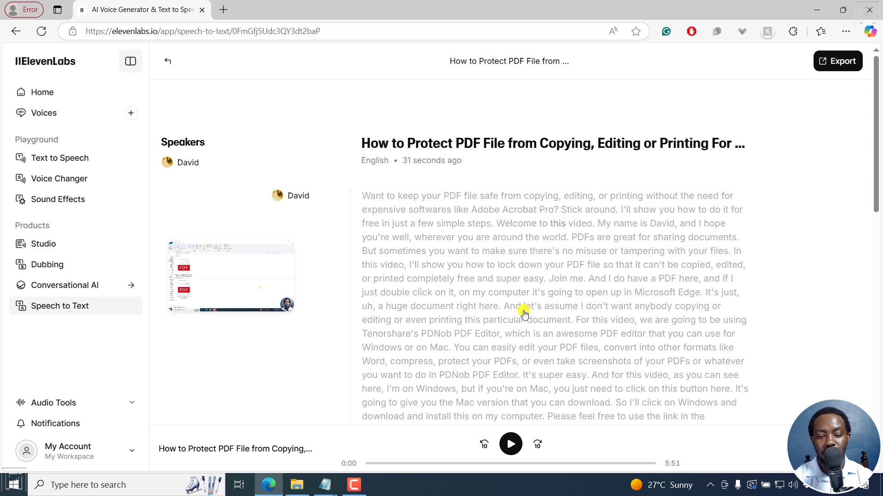
# Play and pause the audio, then click transcript words to seek ahead to about 1:09
pyautogui.click(509, 446)
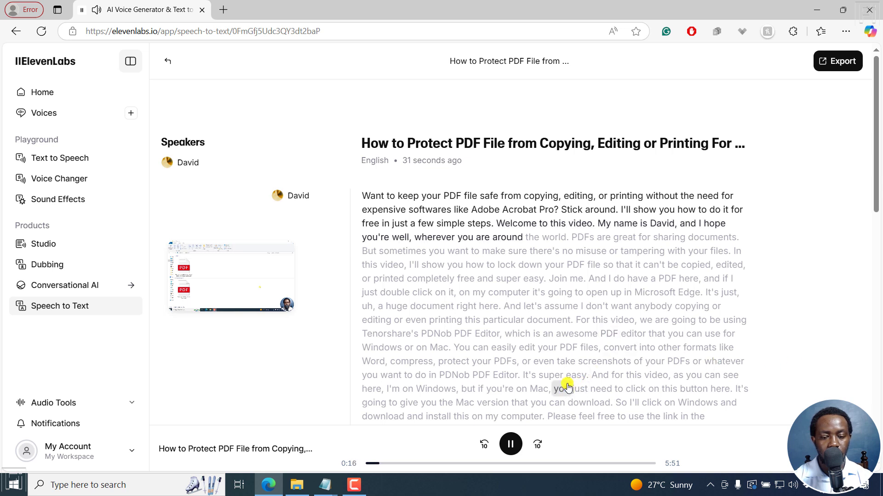
pyautogui.click(509, 444)
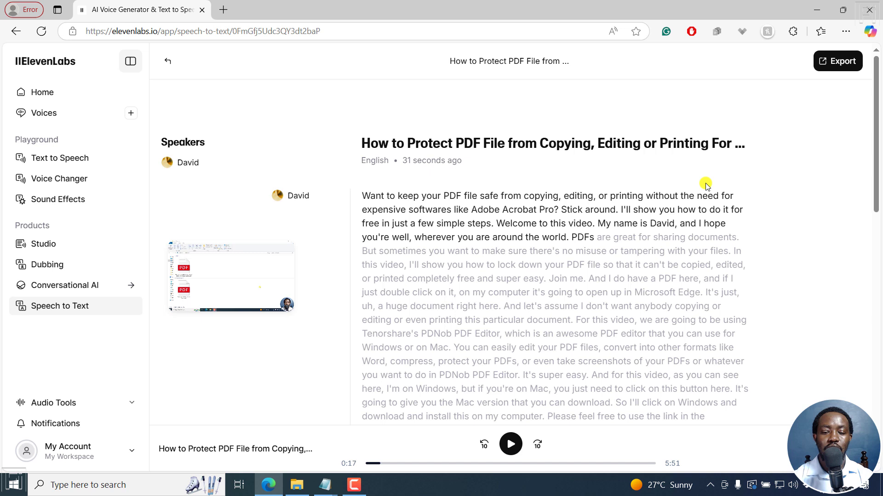
pyautogui.moveTo(550, 224); pyautogui.dragTo(566, 236)
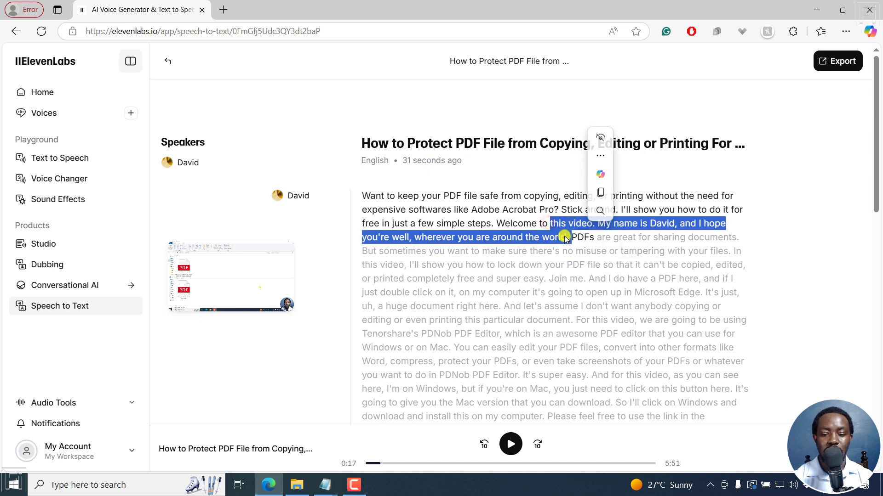
pyautogui.click(559, 252)
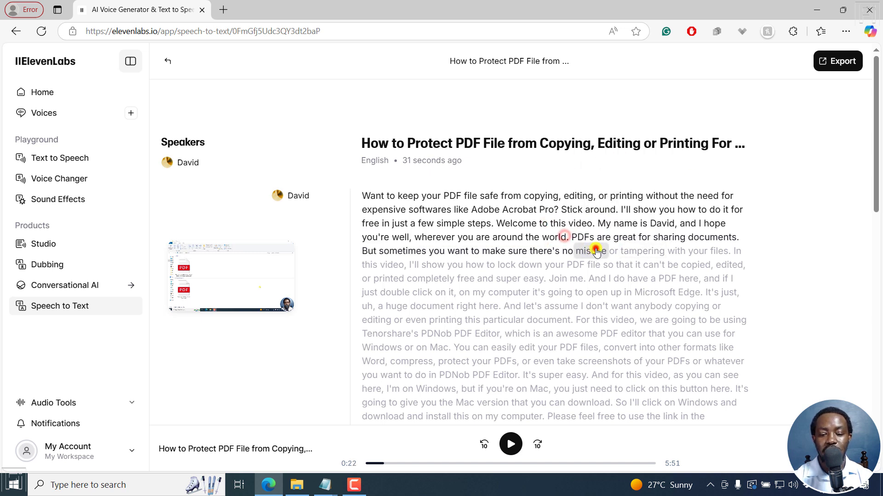
pyautogui.click(578, 281)
pyautogui.click(575, 292)
pyautogui.click(551, 321)
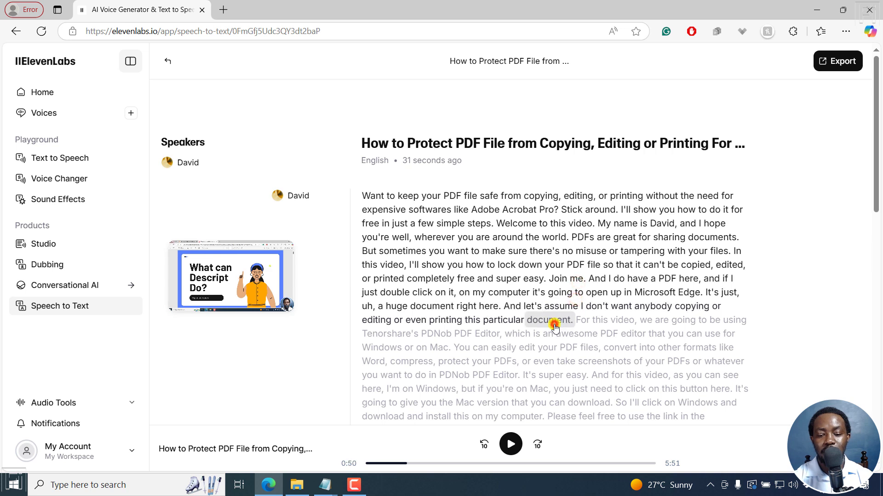
pyautogui.click(456, 351)
pyautogui.click(532, 356)
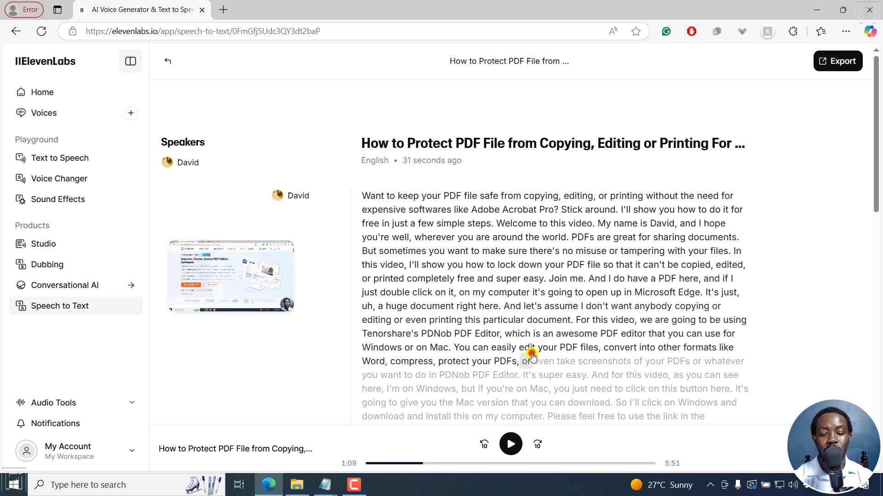
pyautogui.click(582, 362)
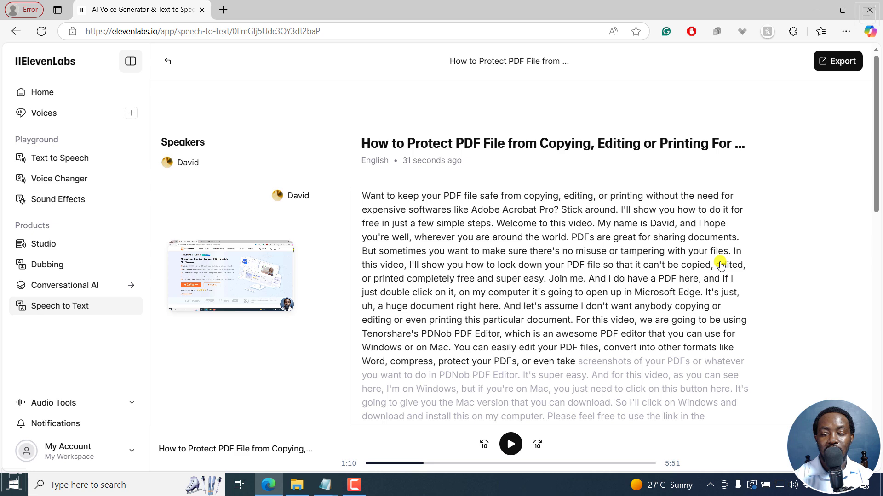
pyautogui.moveTo(875, 156); pyautogui.dragTo(873, 135)
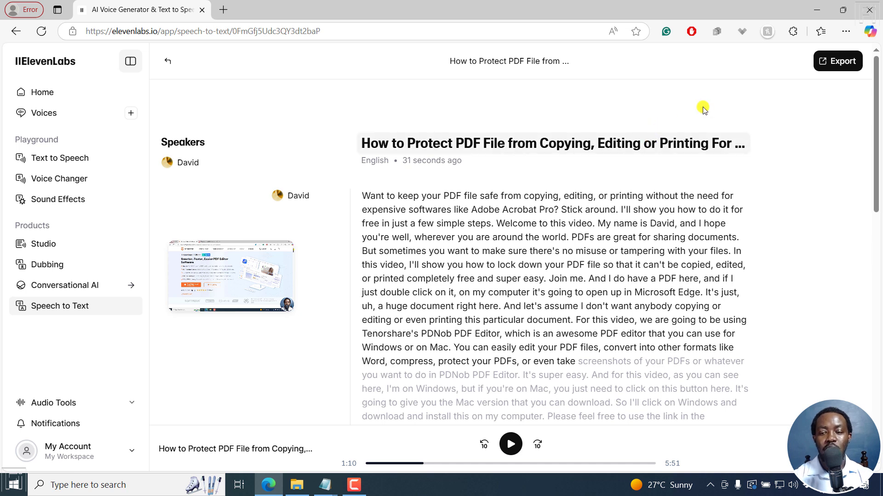
# Export the transcript in SRT subtitle format
pyautogui.click(841, 64)
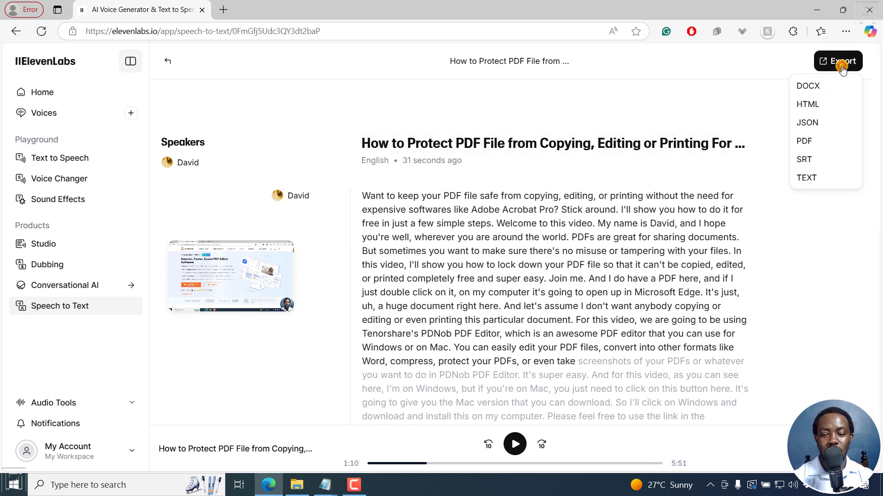
pyautogui.click(821, 160)
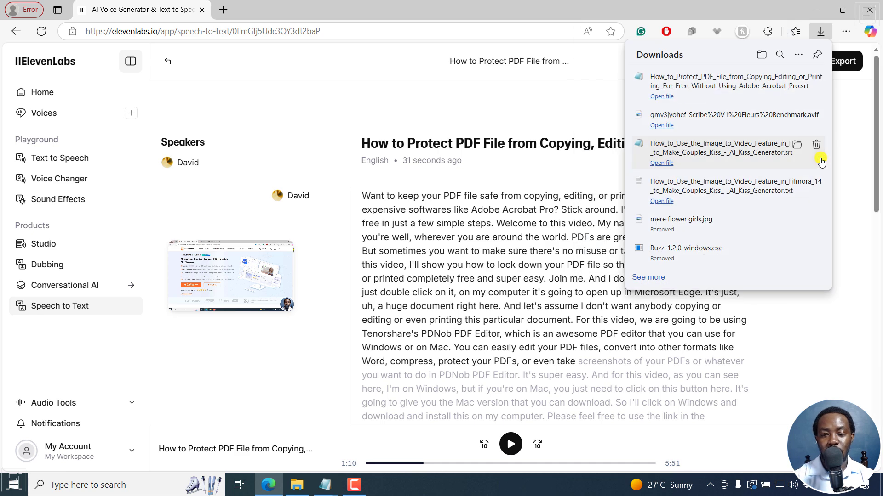
# Open the downloaded SRT in maximized Notepad and select lines such as subtitle entry 7
pyautogui.click(736, 84)
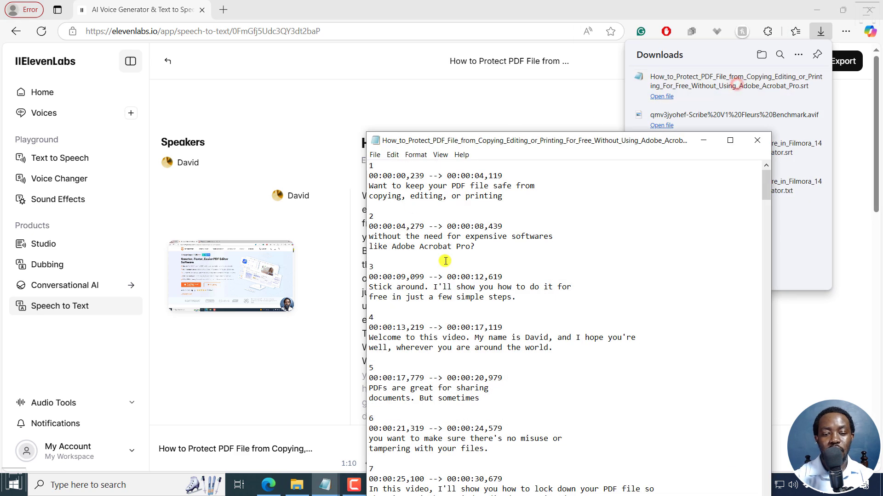
pyautogui.click(729, 140)
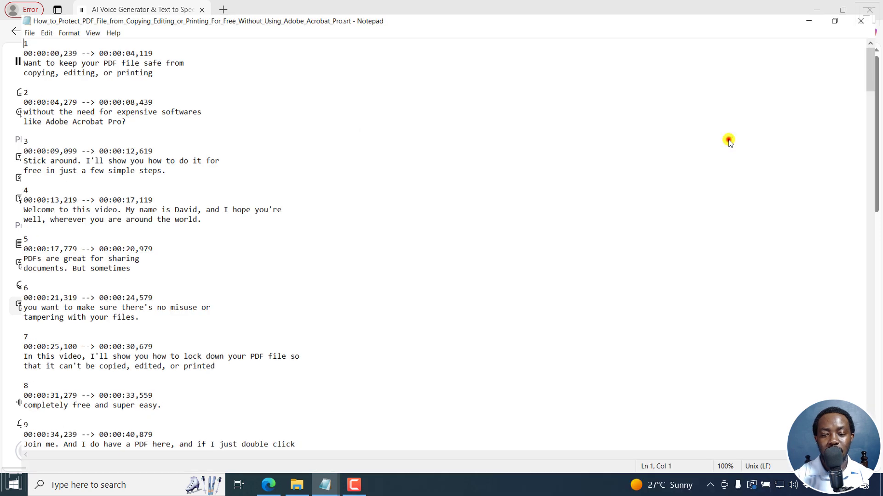
pyautogui.moveTo(190, 202); pyautogui.dragTo(301, 201)
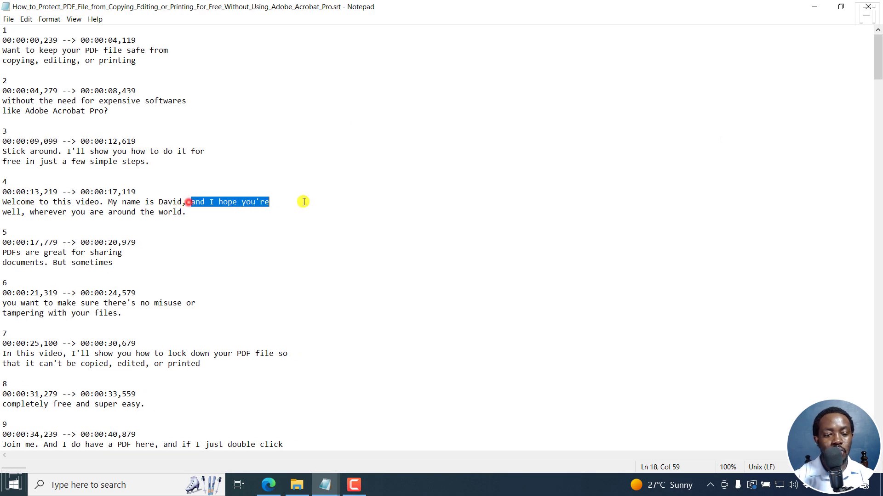
pyautogui.moveTo(177, 354); pyautogui.dragTo(300, 362)
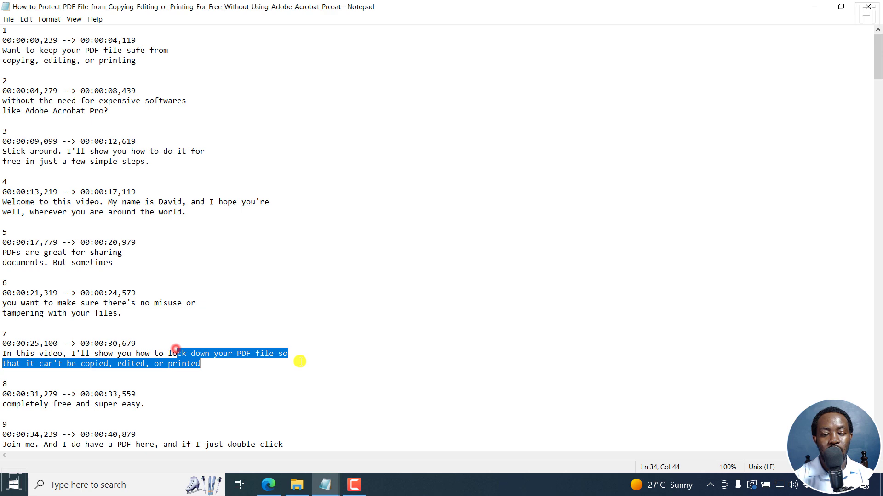
pyautogui.moveTo(878, 55); pyautogui.dragTo(878, 138)
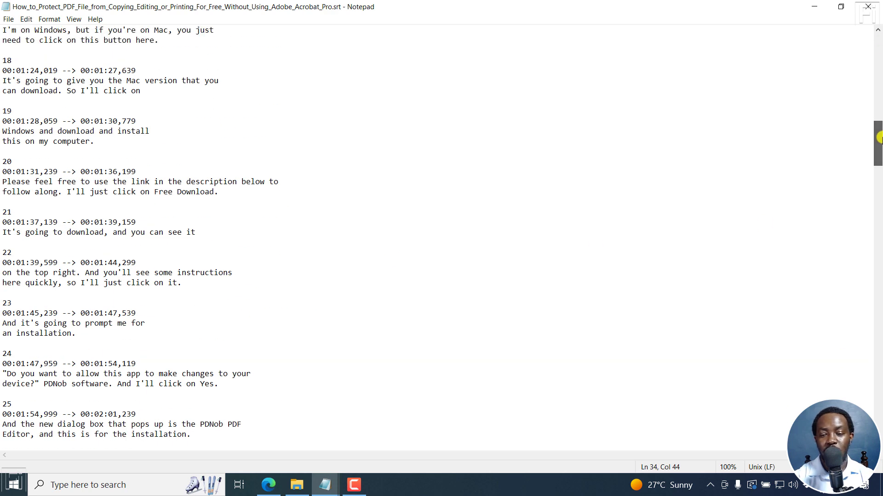
# Close Notepad and the downloads list, then export the transcript as a DOCX file
pyautogui.click(868, 6)
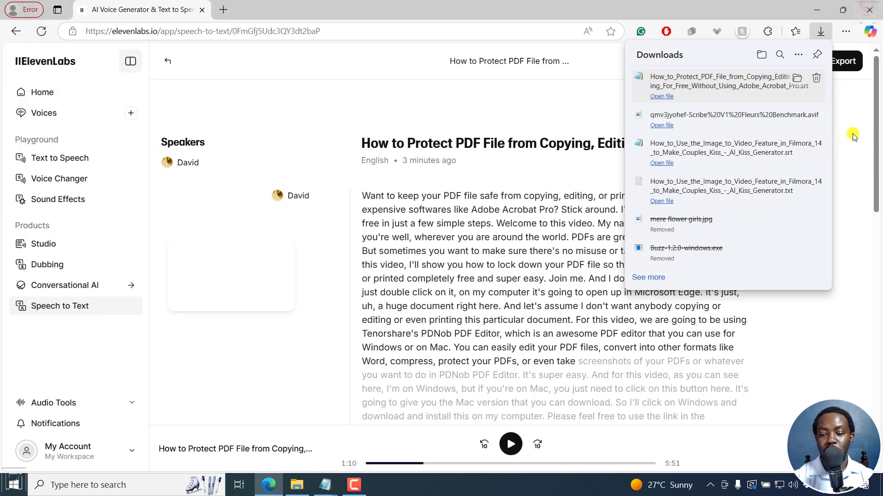
pyautogui.click(849, 135)
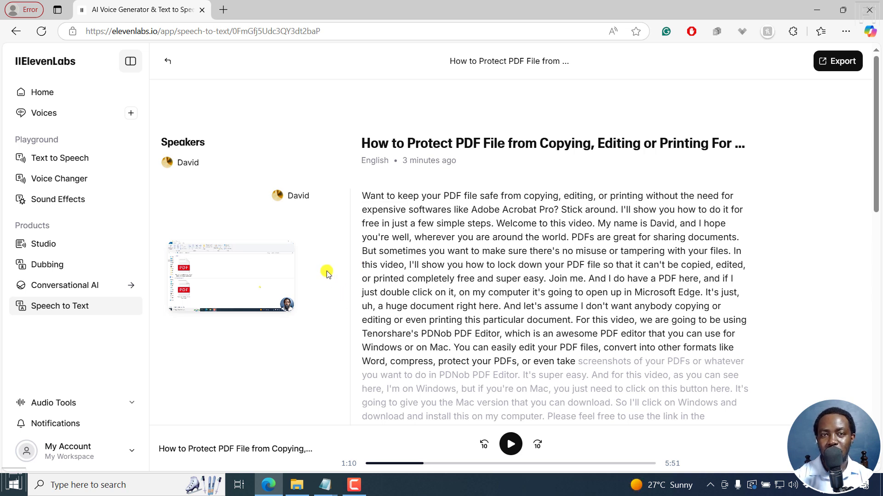
pyautogui.click(842, 62)
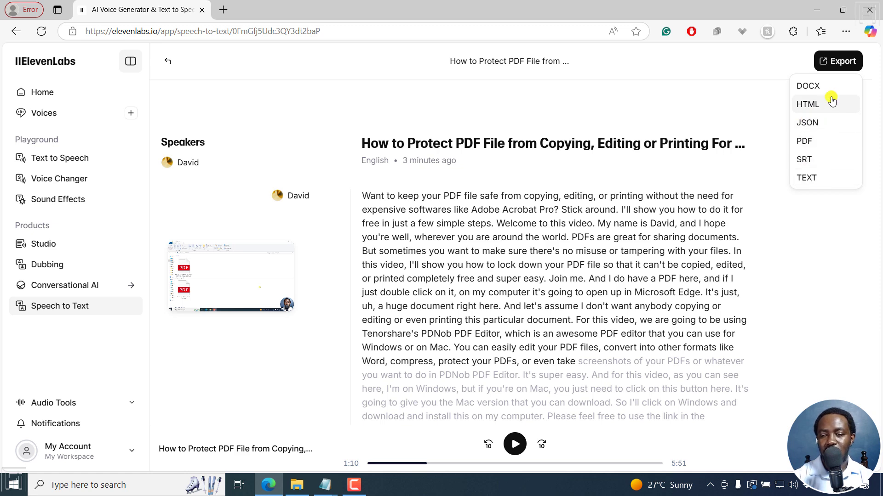
pyautogui.click(814, 86)
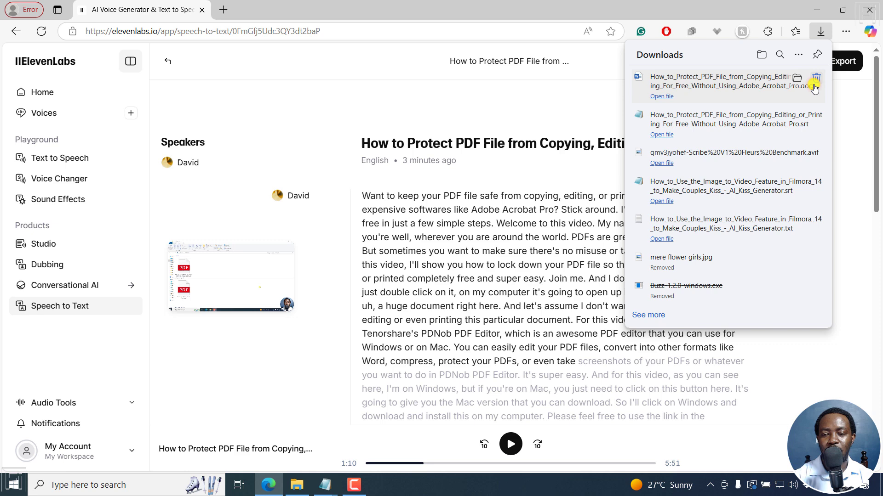
# Open the two-page DOCX transcript in Word, break the paragraph before 'Welcome to this video', and minimise Word
pyautogui.click(714, 81)
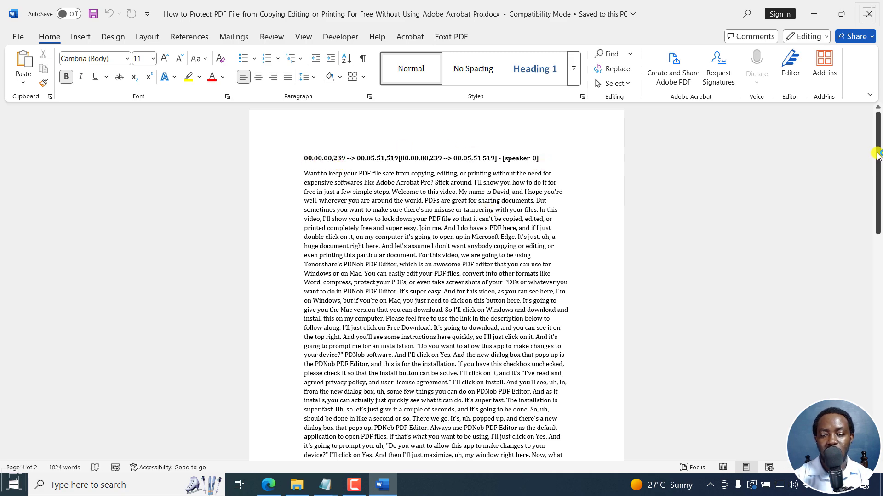
pyautogui.moveTo(879, 159)
pyautogui.mouseDown()
pyautogui.moveTo(879, 357)
pyautogui.moveTo(879, 157)
pyautogui.mouseUp()
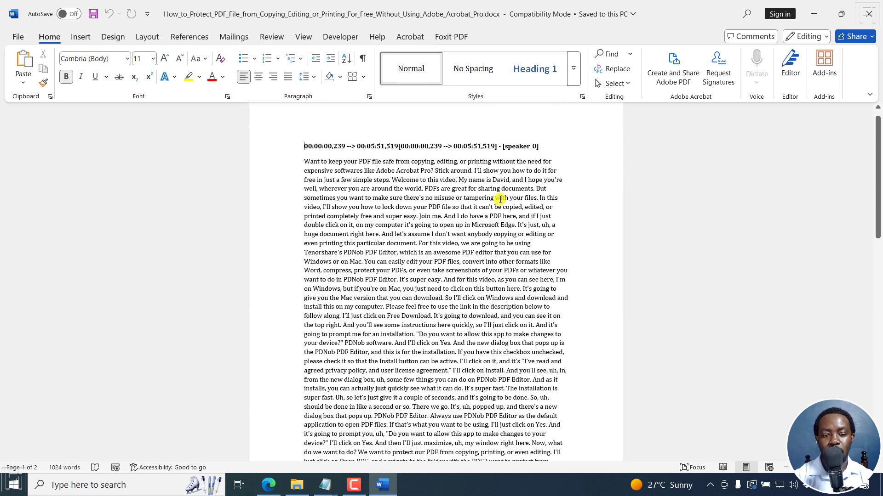
pyautogui.click(393, 178)
pyautogui.press('Return')
pyautogui.press('Return')
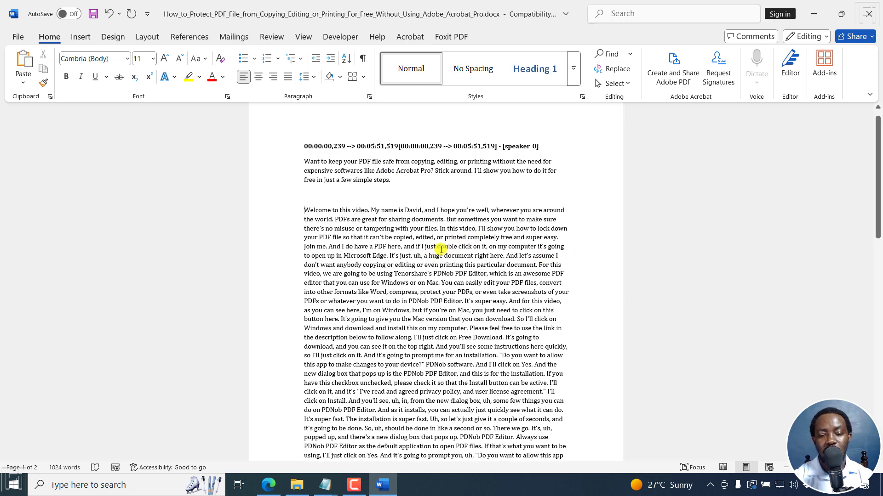
pyautogui.click(814, 14)
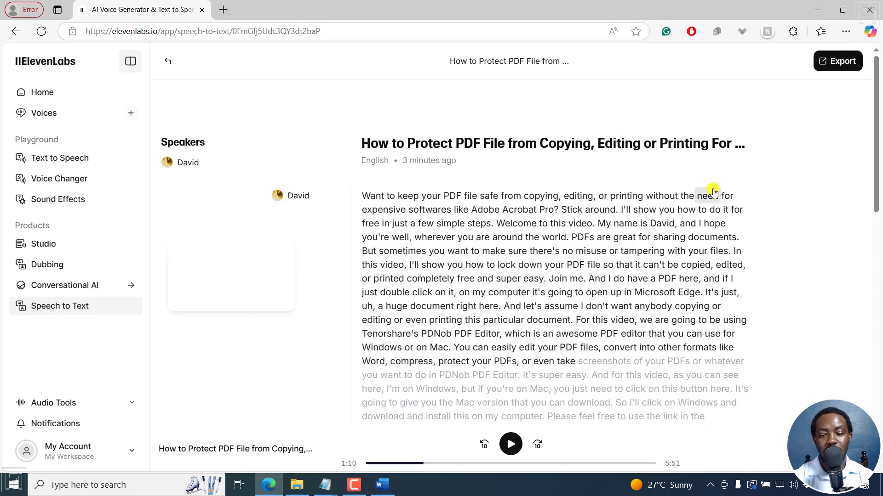